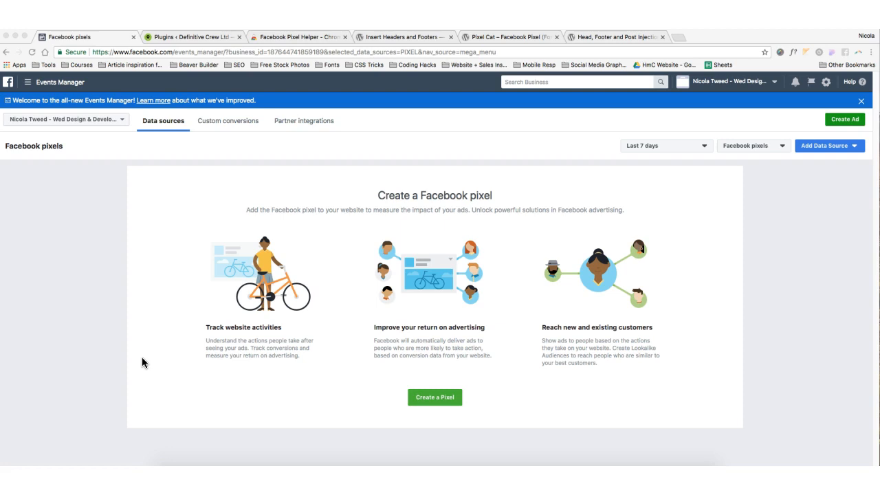
# Go to the Pixels page from the Events Manager's frequently used tools
pyautogui.click(28, 85)
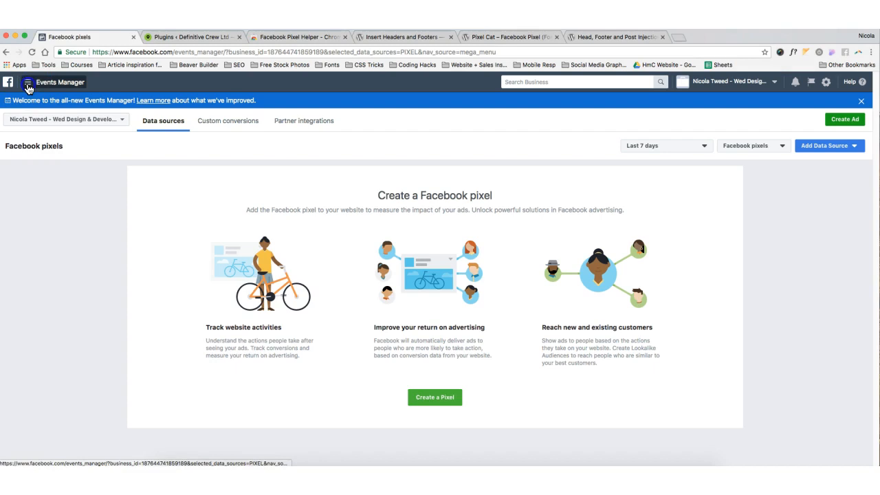
pyautogui.click(28, 85)
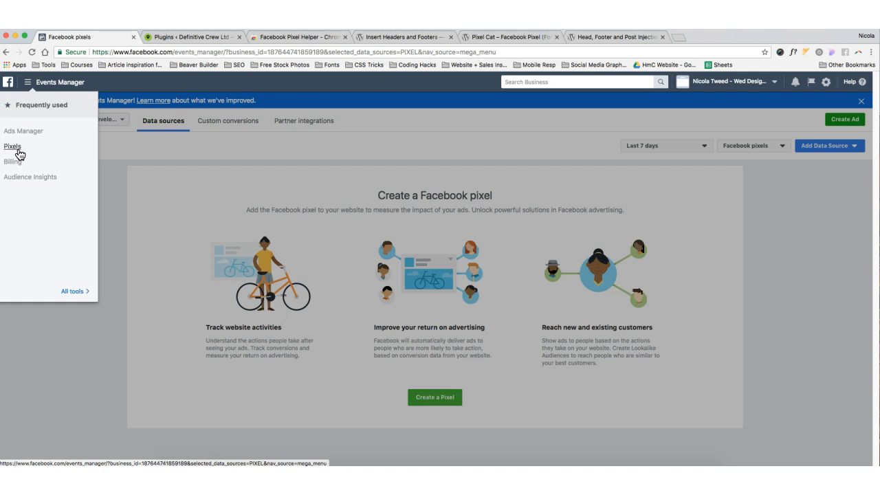
pyautogui.click(12, 146)
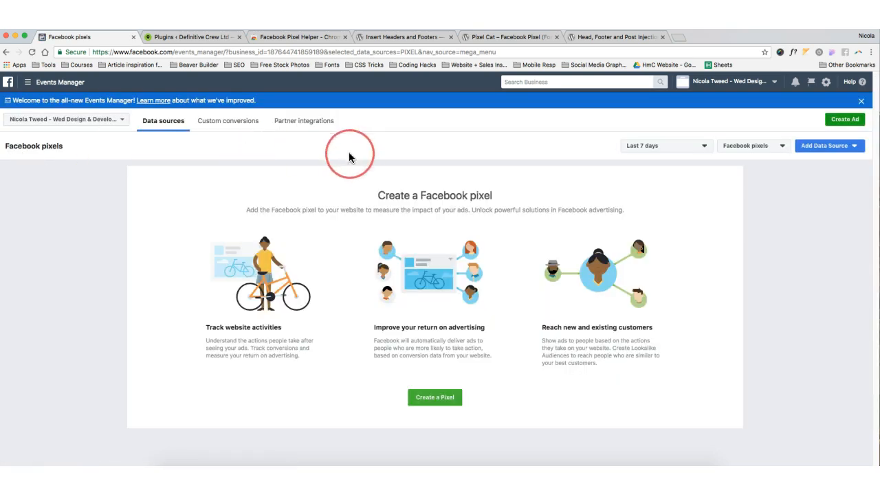
# Create a Facebook pixel named "Definitive Crew"
pyautogui.click(435, 398)
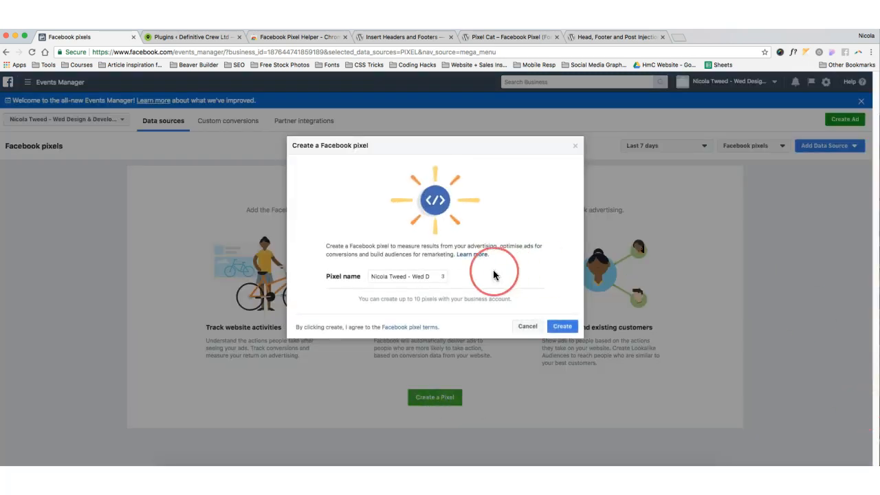
pyautogui.click(434, 280)
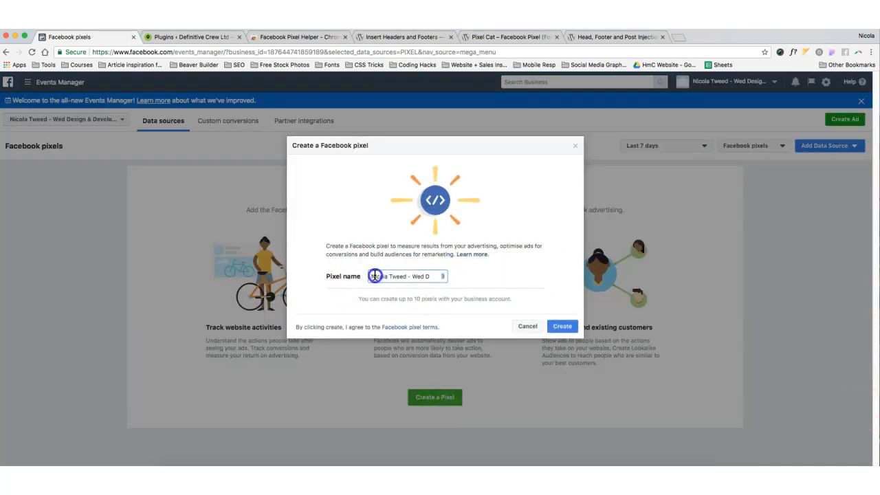
pyautogui.tripleClick(429, 275)
pyautogui.press('BackSpace')
pyautogui.write('Definit')
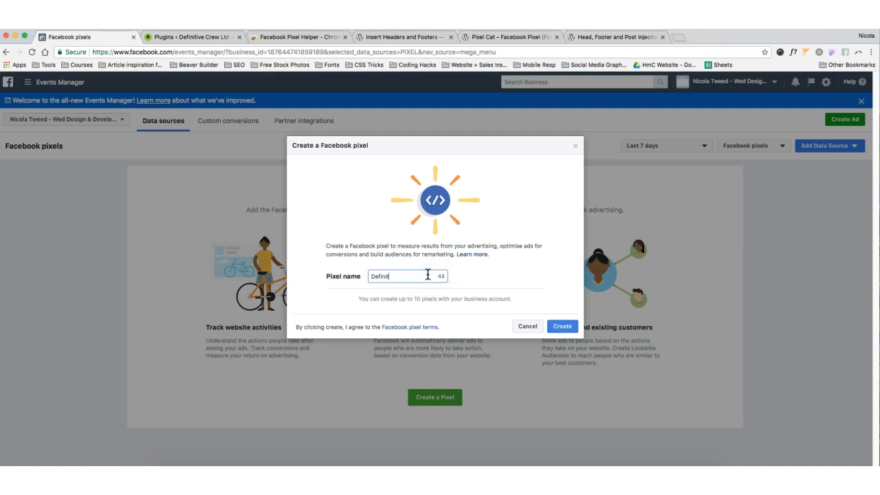
pyautogui.write('ive Crew')
pyautogui.click(562, 327)
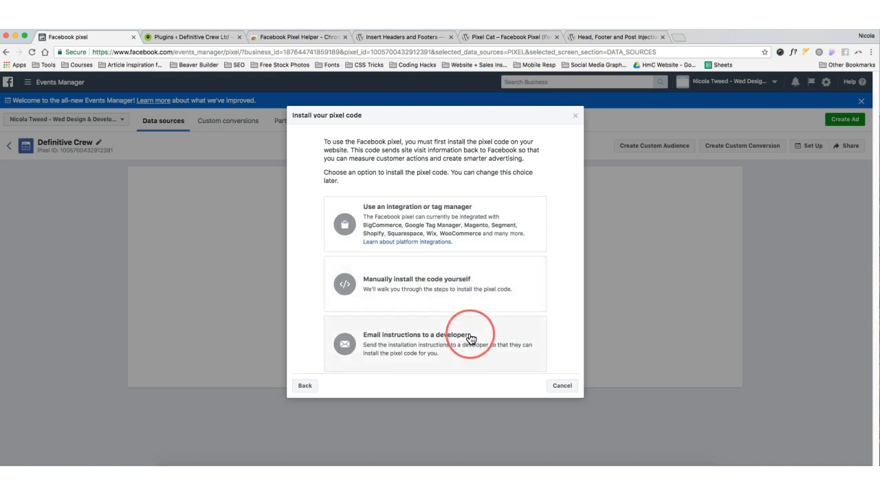
# Choose to install the pixel code manually, copy the entire code, and continue to the event setup stage
pyautogui.click(442, 285)
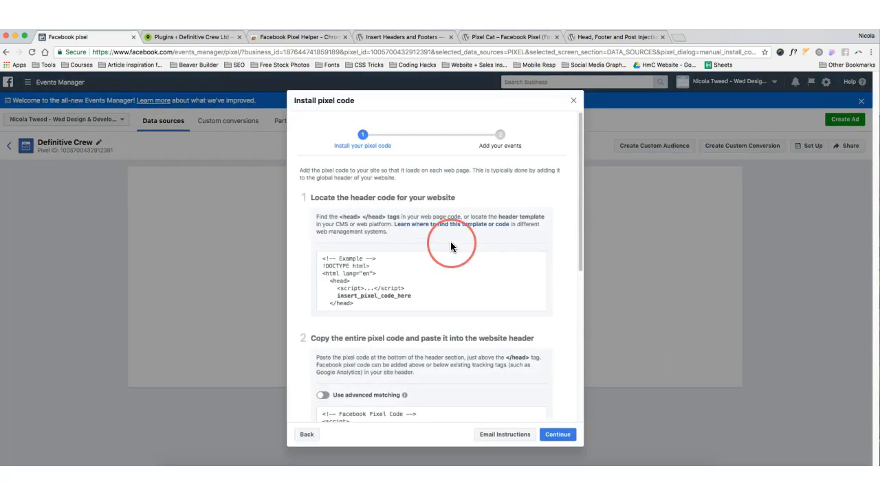
pyautogui.scroll(-5, 450, 246)
pyautogui.click(345, 240)
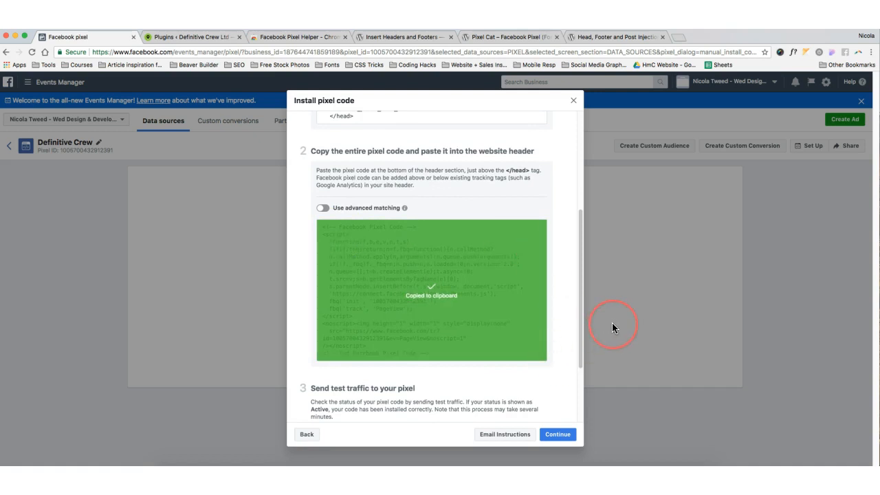
pyautogui.click(569, 435)
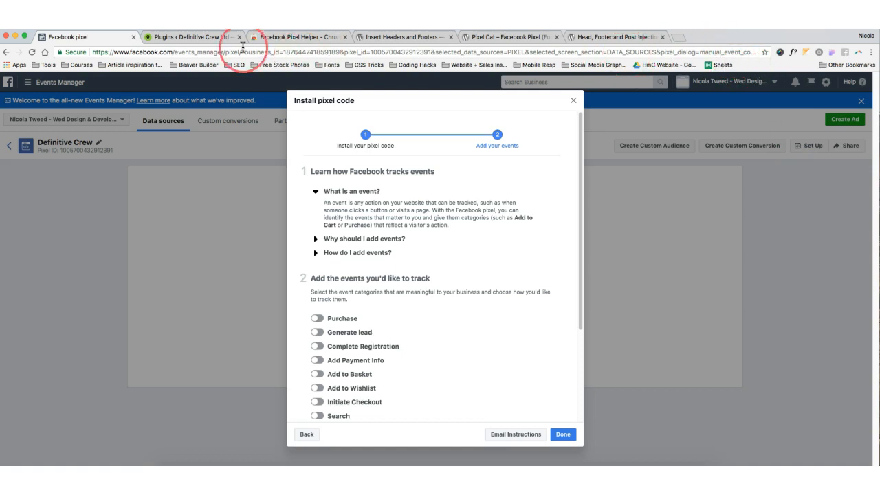
# Review the WordPress plugin pages for Insert Headers and Footers, Pixel Cat, and Head, Footer and Post Injections
pyautogui.click(219, 39)
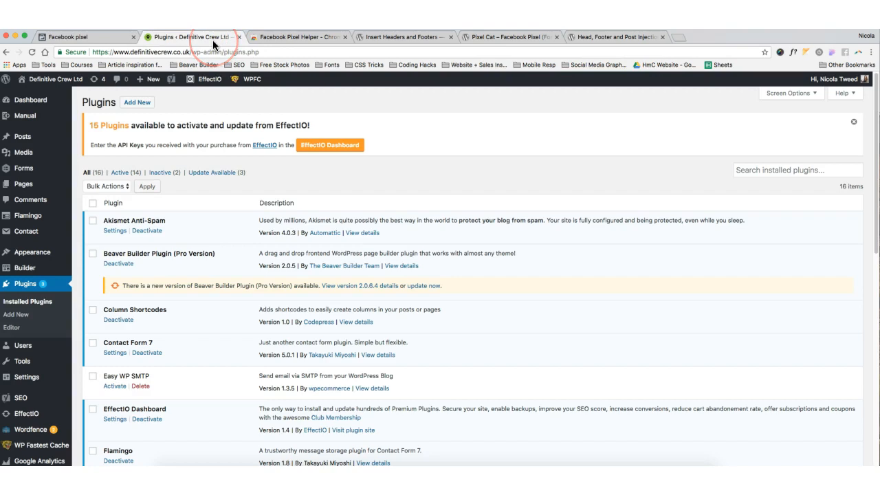
pyautogui.click(364, 36)
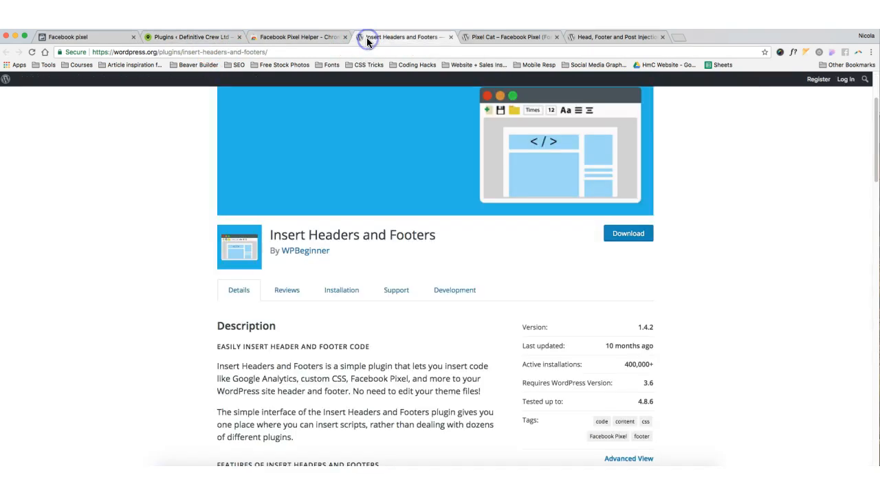
pyautogui.click(534, 39)
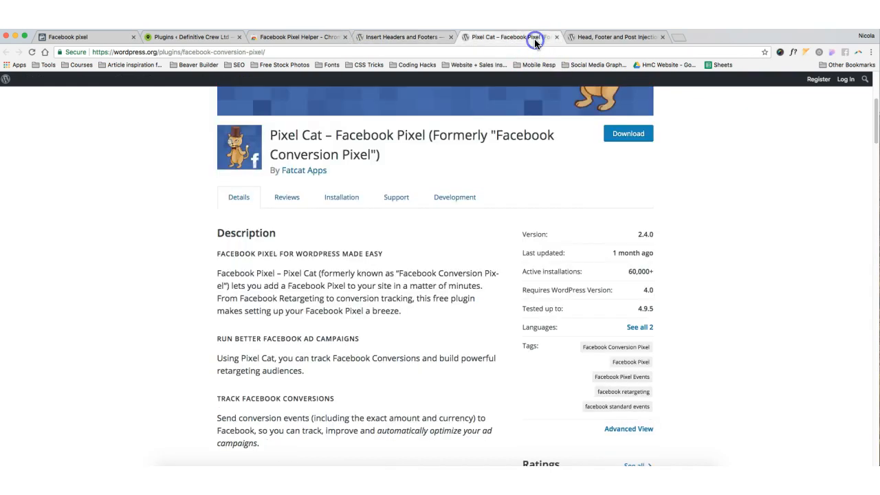
pyautogui.click(571, 38)
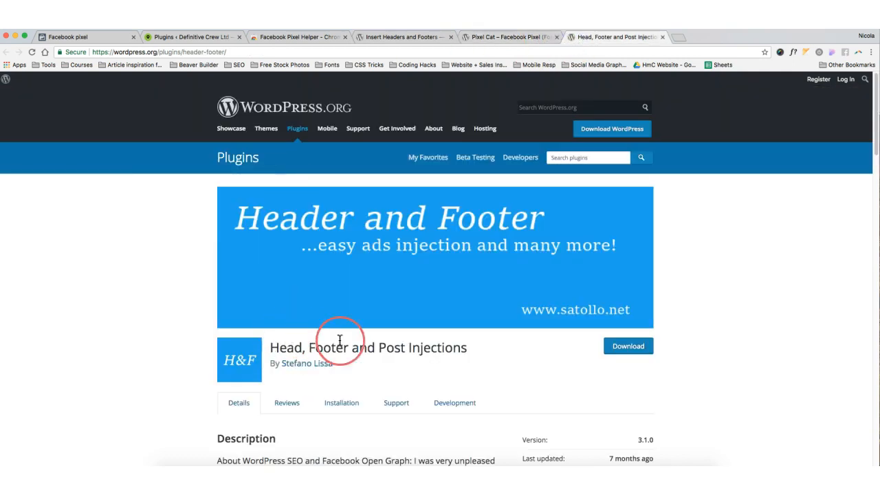
pyautogui.click(428, 34)
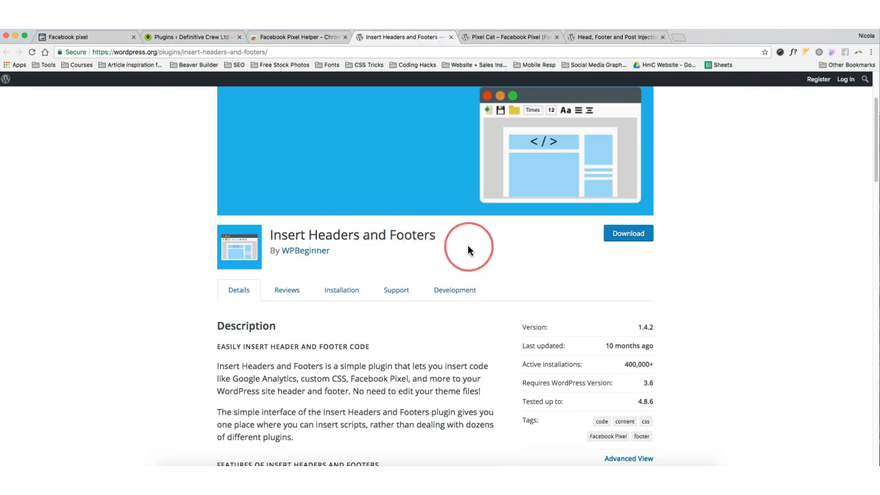
# In the Definitive Crew WordPress admin, search for new plugins matching "insert headers and footers"
pyautogui.click(205, 35)
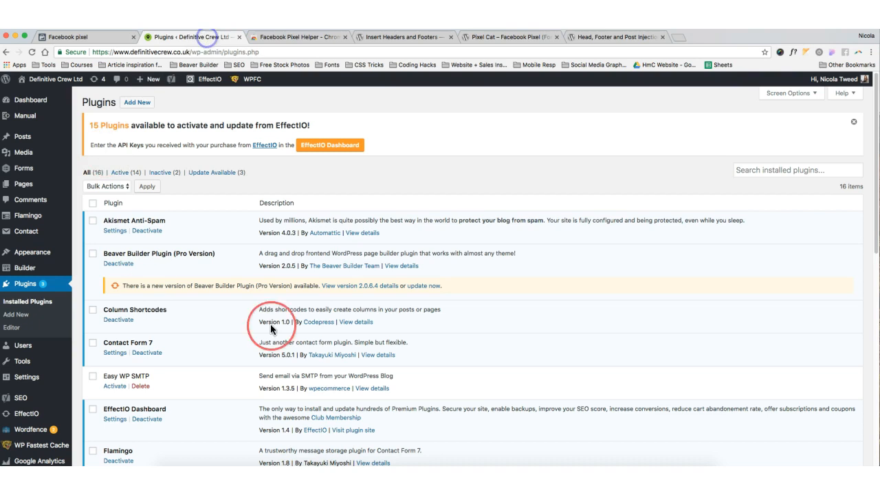
pyautogui.click(137, 101)
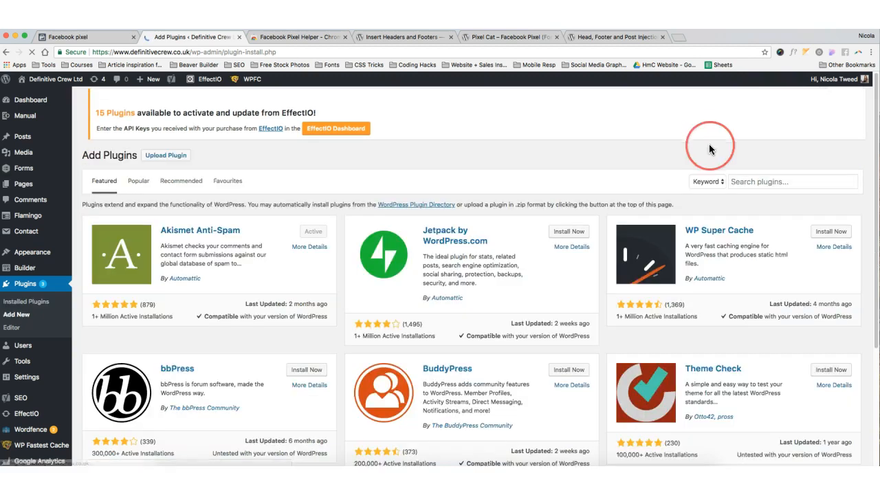
pyautogui.click(759, 191)
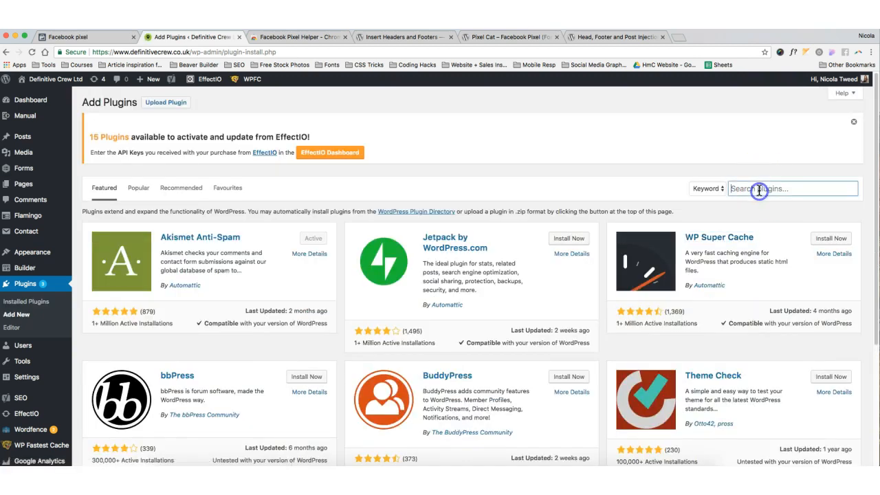
pyautogui.write('inese')
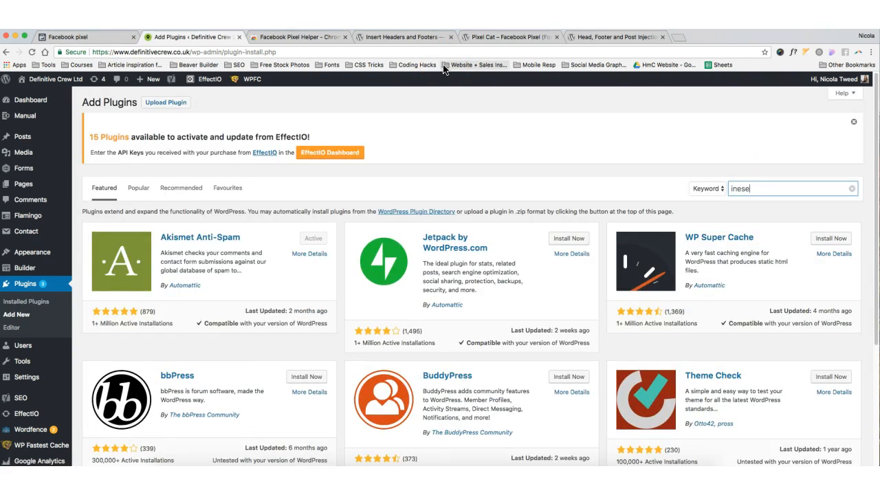
pyautogui.press('BackSpace')
pyautogui.press('BackSpace')
pyautogui.press('BackSpace')
pyautogui.write('sert')
pyautogui.press('Return')
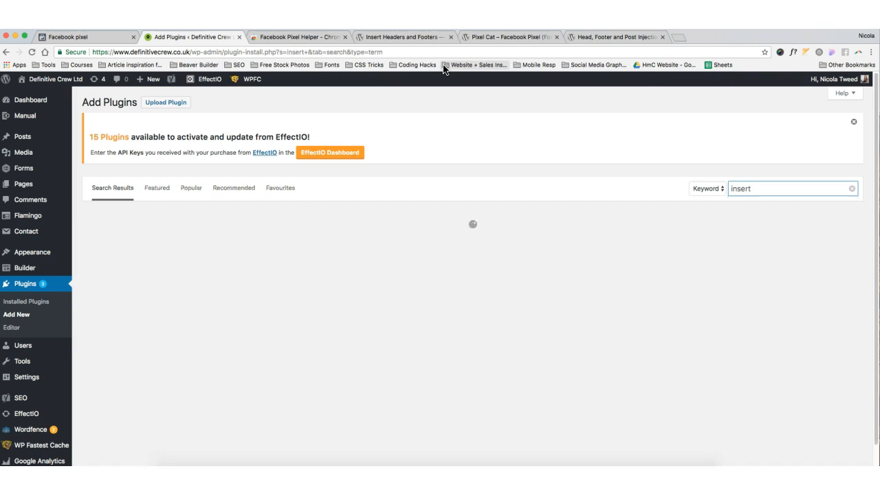
pyautogui.write('headers and footers')
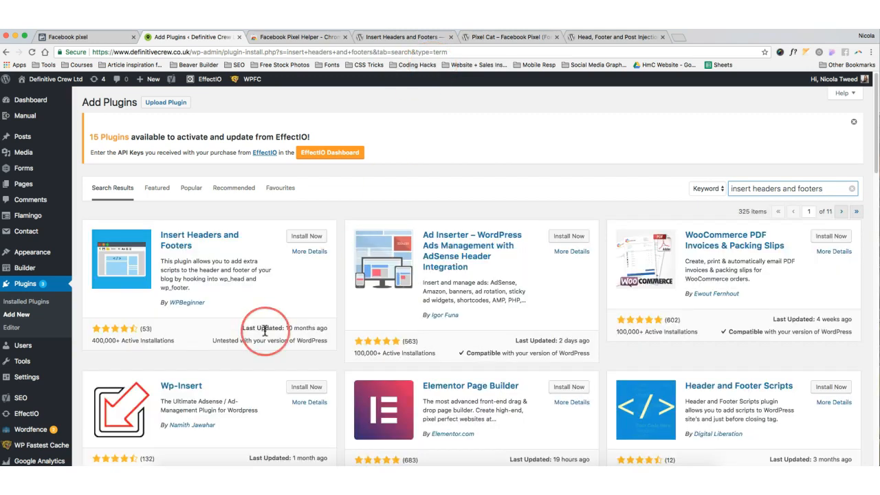
# Install and activate the Insert Headers and Footers plugin by WPBeginner
pyautogui.click(302, 236)
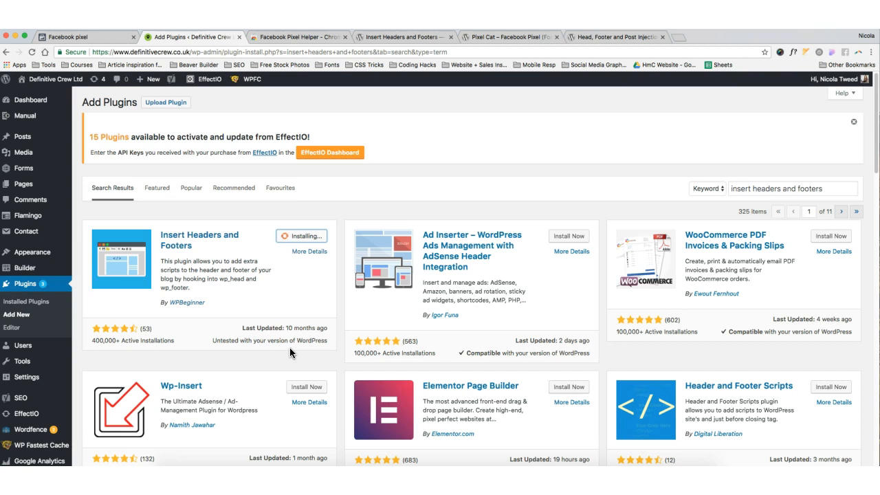
pyautogui.scroll(-1, 289, 351)
pyautogui.click(309, 210)
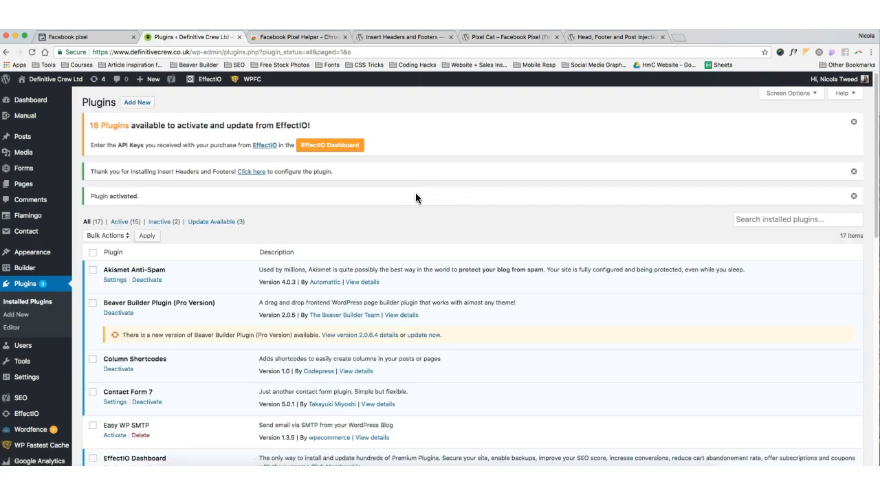
# Find Insert Headers and Footers among the installed plugins and open its settings page
pyautogui.click(305, 256)
pyautogui.scroll(-1, 306, 264)
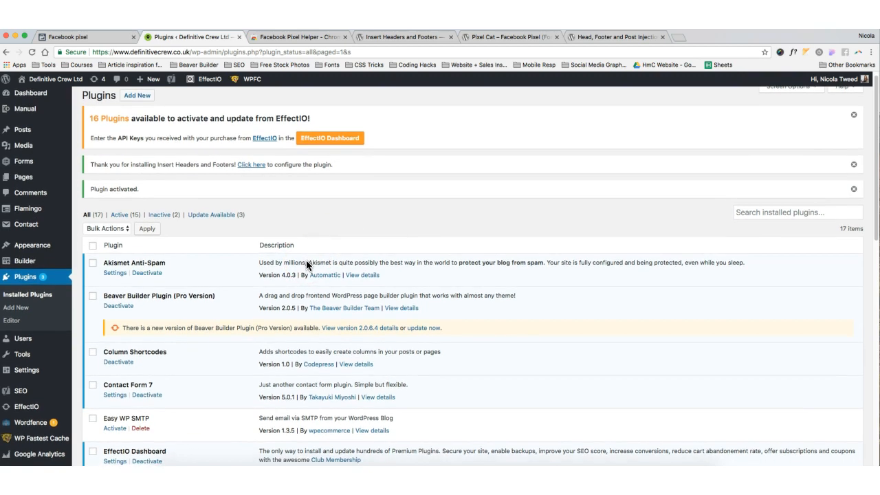
pyautogui.scroll(-5, 306, 262)
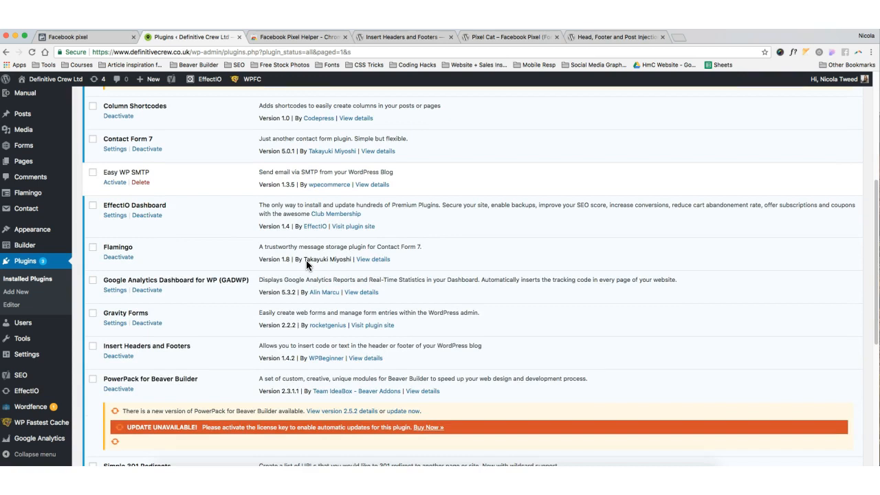
pyautogui.scroll(-1, 306, 264)
pyautogui.click(124, 335)
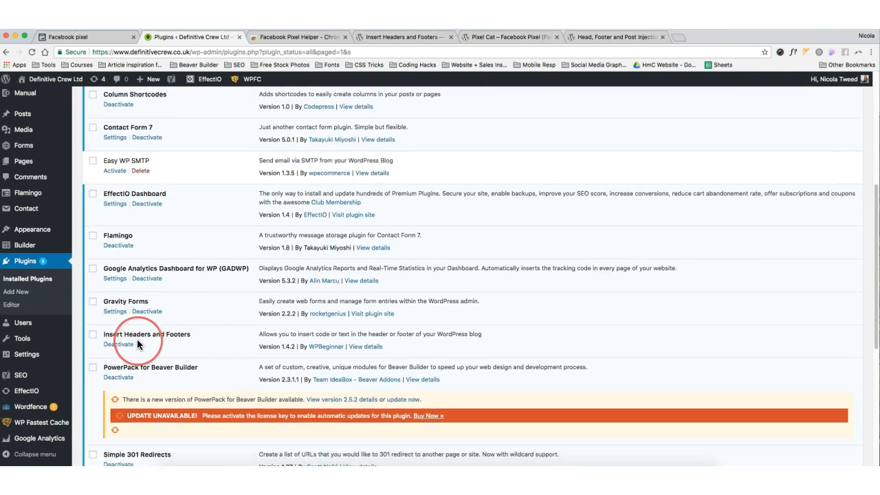
pyautogui.click(49, 357)
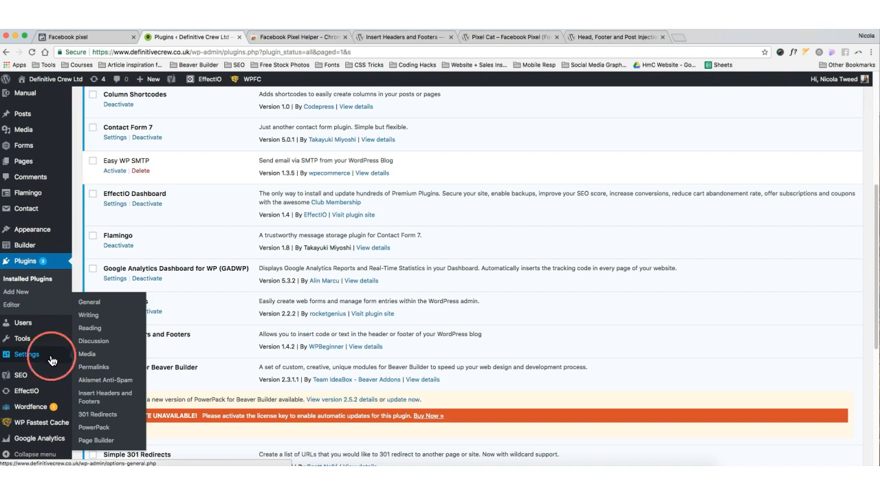
pyautogui.click(93, 397)
pyautogui.click(426, 182)
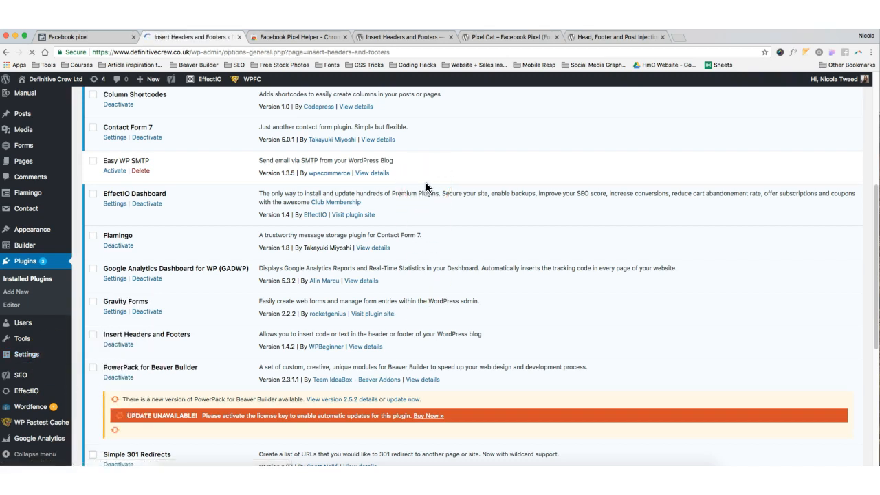
# Paste the copied Facebook pixel code into Scripts in Header and save the settings
pyautogui.click(181, 217)
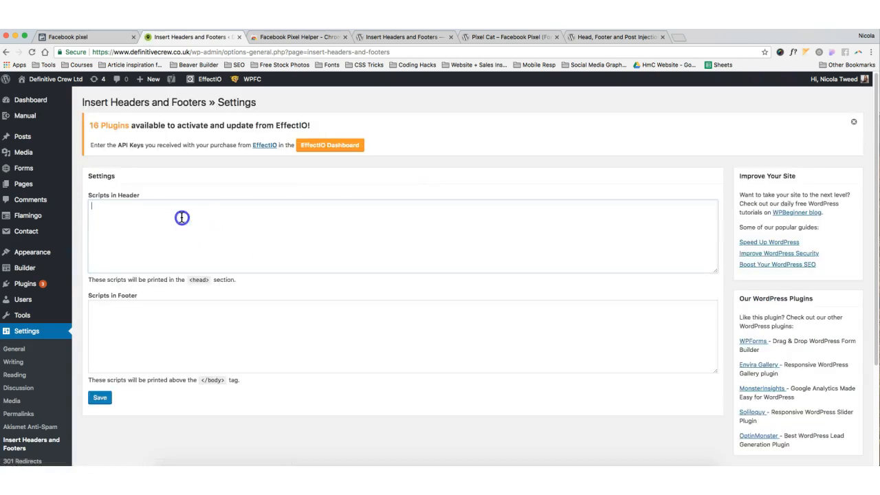
pyautogui.rightClick(182, 217)
pyautogui.click(204, 262)
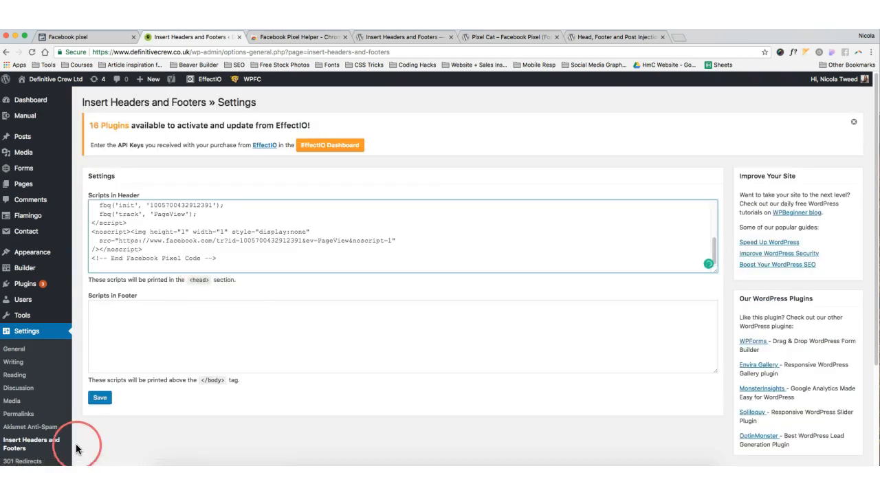
pyautogui.click(96, 400)
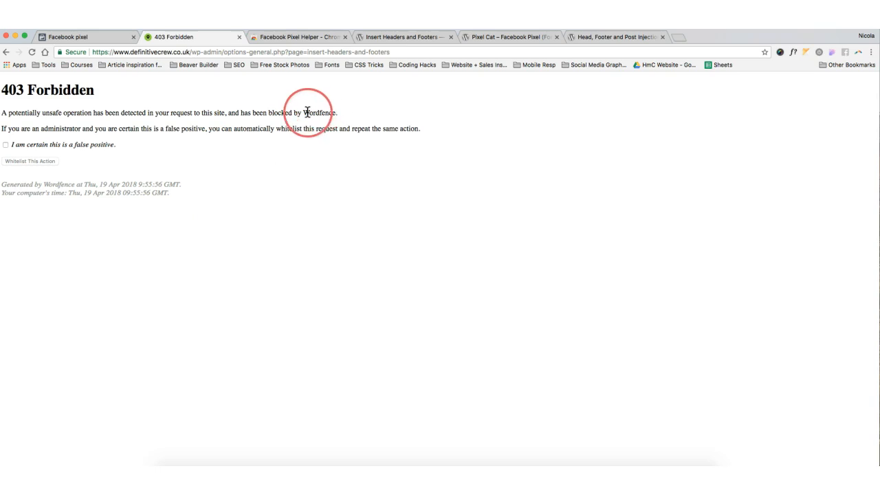
# Whitelist the request blocked by Wordfence as a certain false positive, reload the plugin settings, and save them again
pyautogui.moveTo(305, 112); pyautogui.dragTo(337, 112)
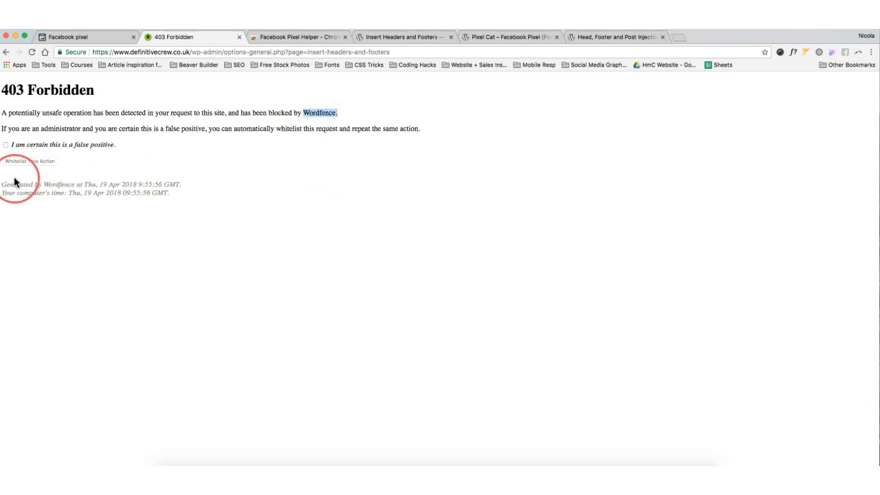
pyautogui.click(6, 145)
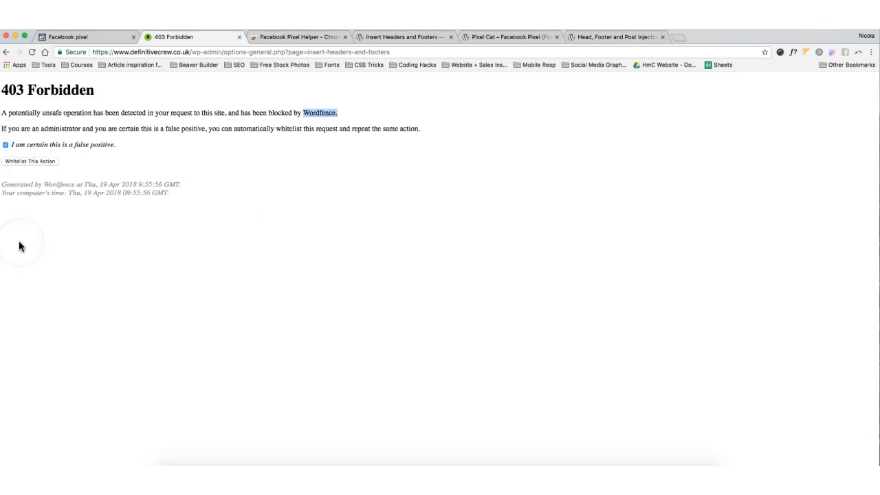
pyautogui.click(36, 161)
pyautogui.click(32, 52)
pyautogui.click(526, 133)
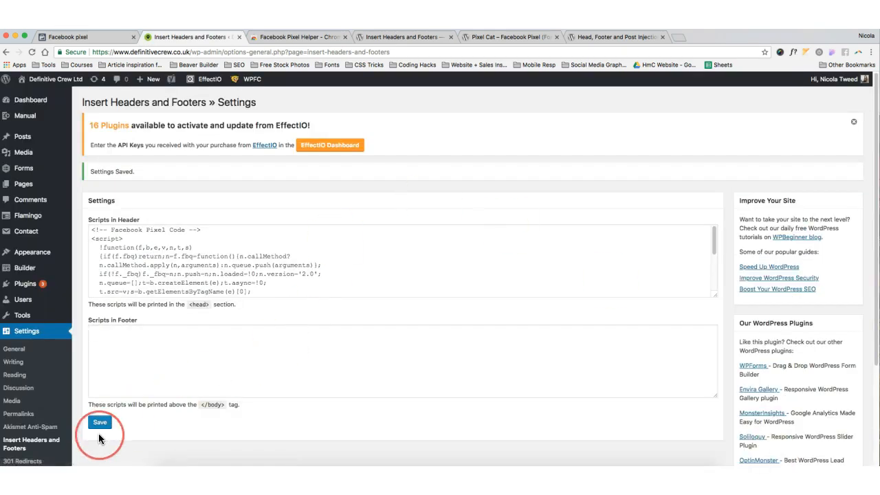
pyautogui.click(99, 425)
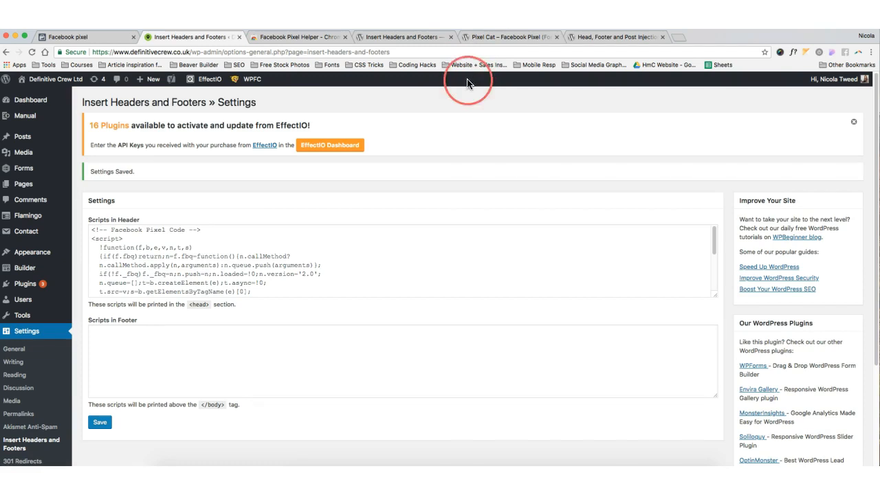
# Return to the Install pixel code dialog in Facebook Events Manager and go back from the events stage to the Send test traffic section
pyautogui.click(109, 37)
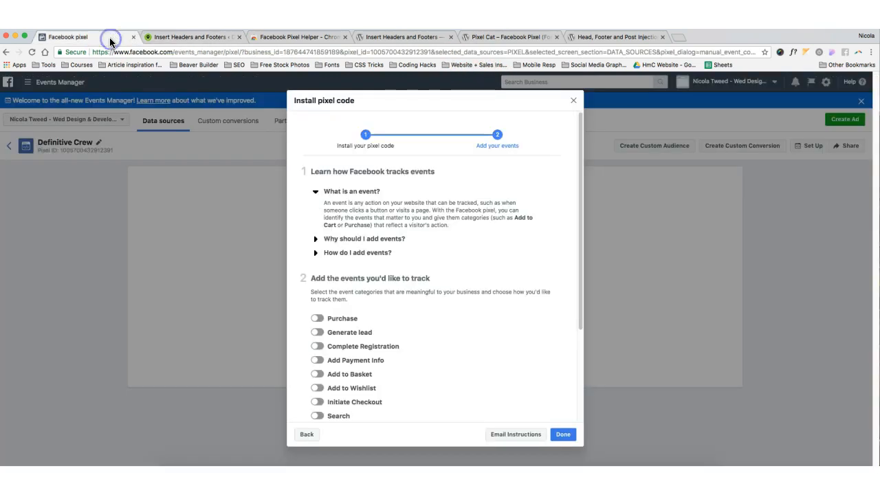
pyautogui.scroll(-5, 447, 233)
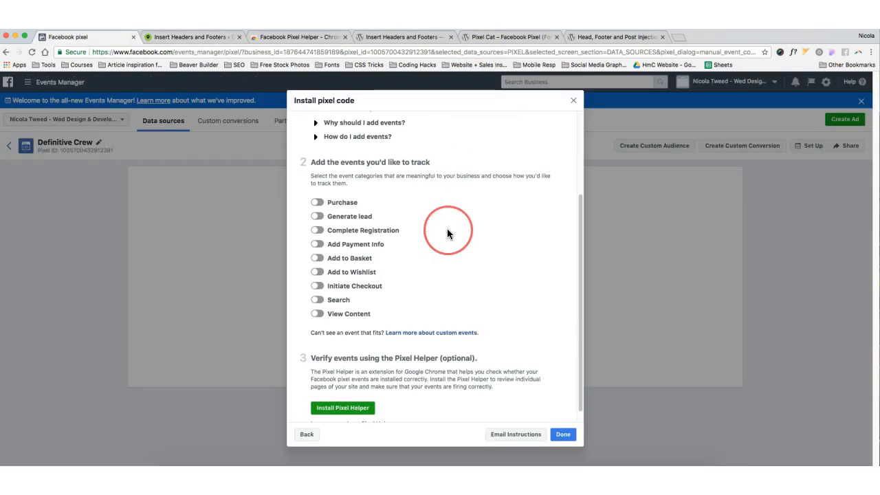
pyautogui.scroll(5, 493, 241)
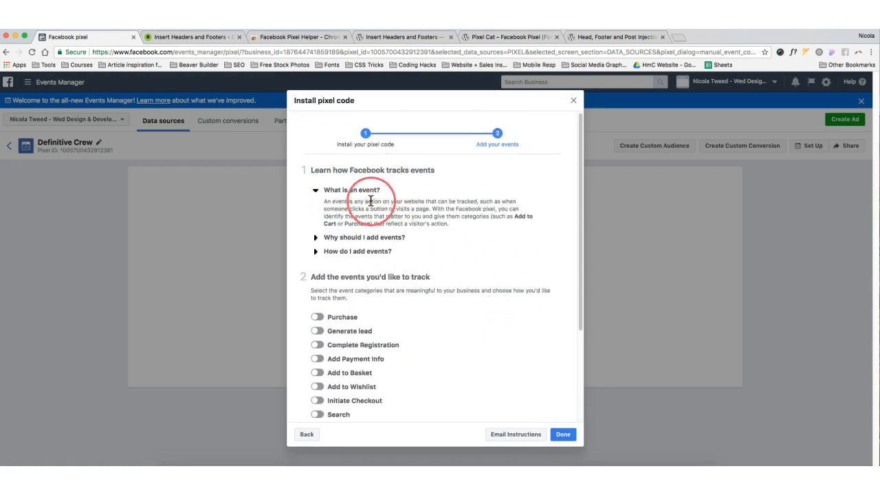
pyautogui.click(307, 434)
pyautogui.scroll(-8, 468, 313)
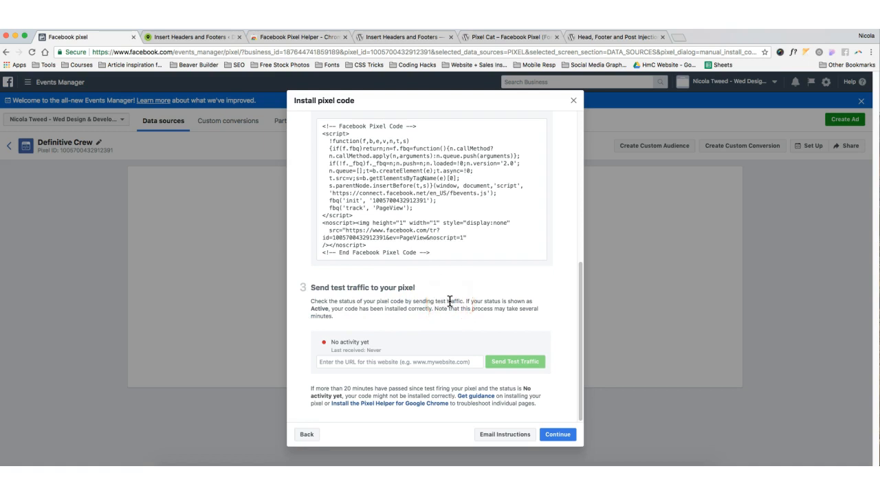
pyautogui.click(398, 363)
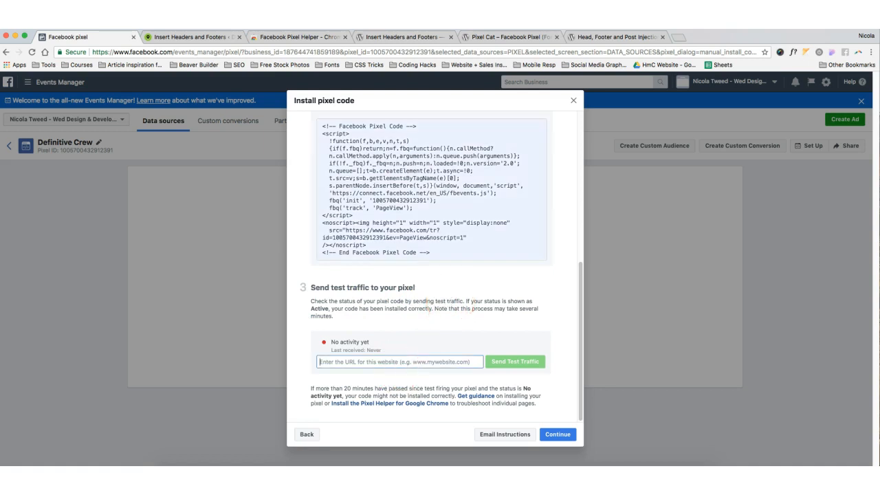
pyautogui.click(201, 43)
pyautogui.moveTo(189, 51); pyautogui.dragTo(92, 52)
pyautogui.rightClick(93, 53)
pyautogui.click(93, 56)
pyautogui.click(88, 38)
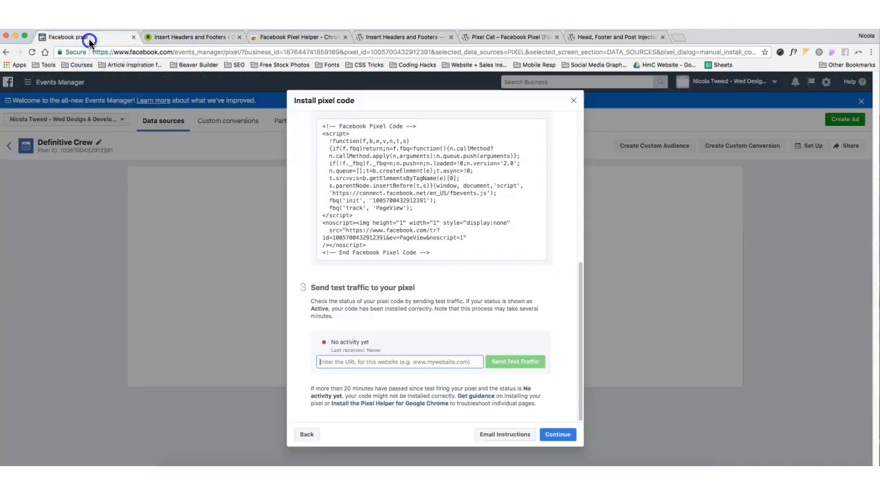
pyautogui.rightClick(390, 361)
pyautogui.click(415, 400)
pyautogui.click(516, 365)
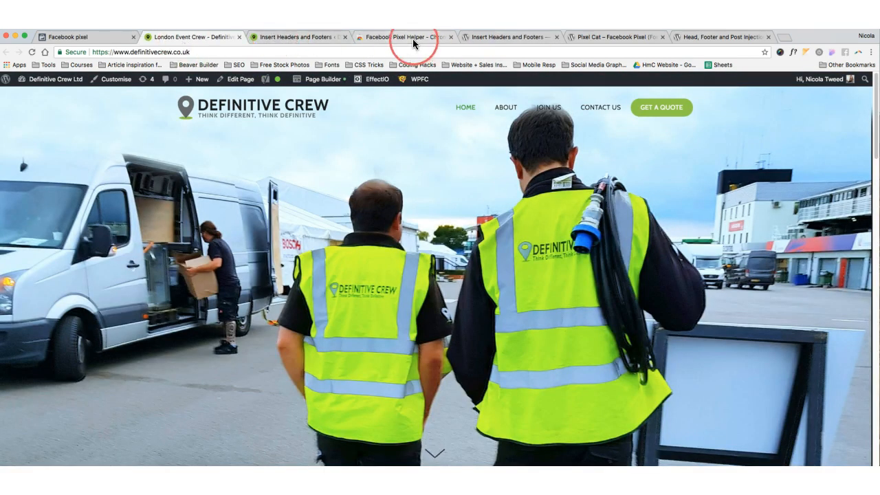
# View the Facebook Pixel Helper extension's Chrome Web Store page, and return to the Definitive Crew homepage
pyautogui.click(413, 40)
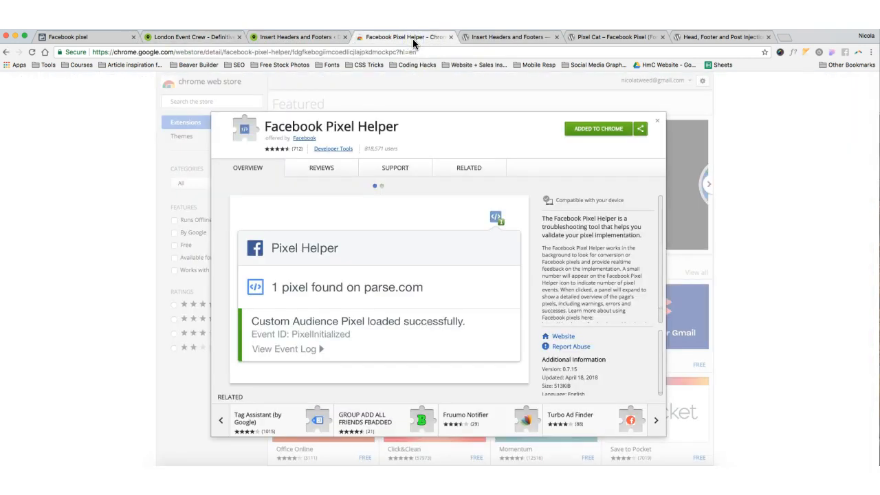
pyautogui.click(406, 40)
pyautogui.click(235, 35)
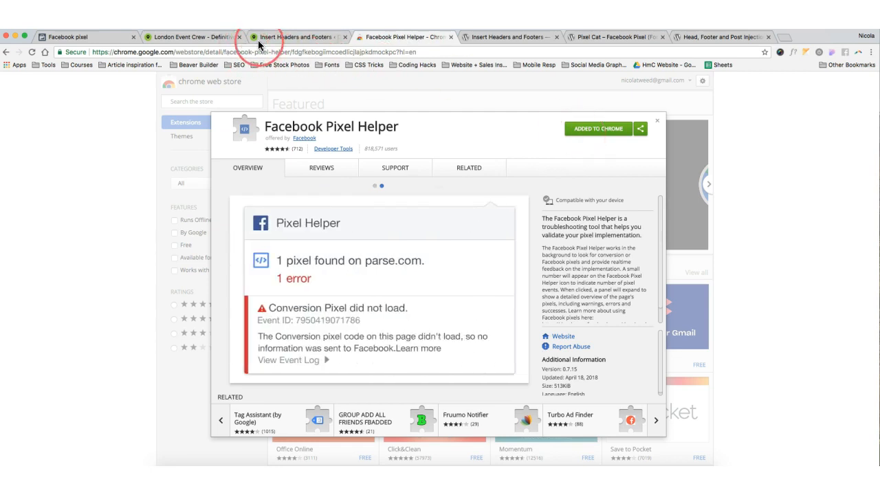
pyautogui.click(206, 37)
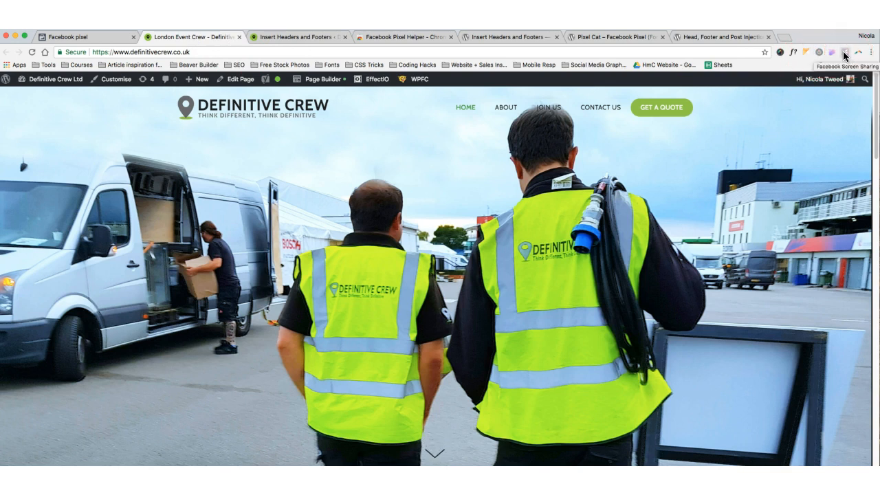
# Run Facebook Pixel Helper on the Definitive Crew homepage and expand the PageView event's details
pyautogui.click(870, 51)
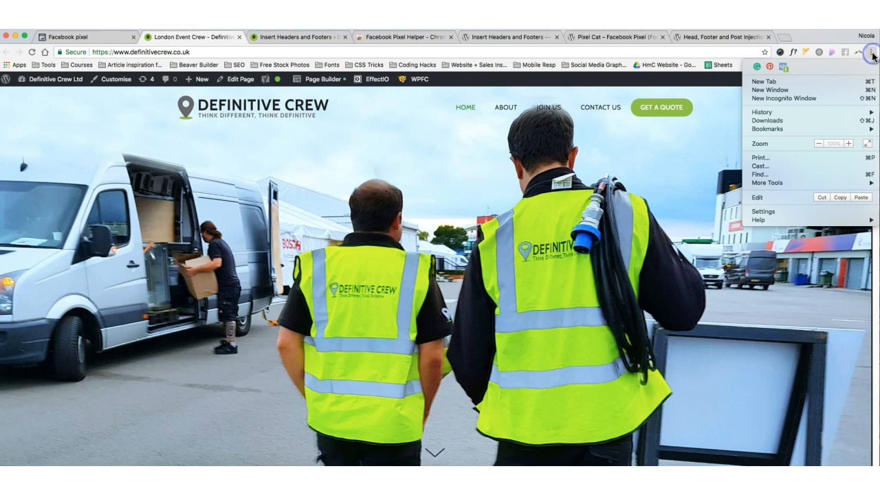
pyautogui.click(783, 67)
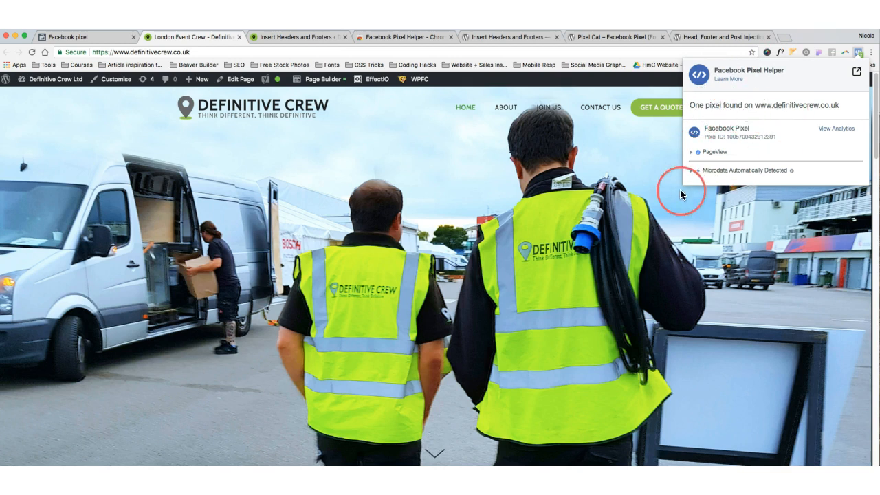
pyautogui.click(697, 152)
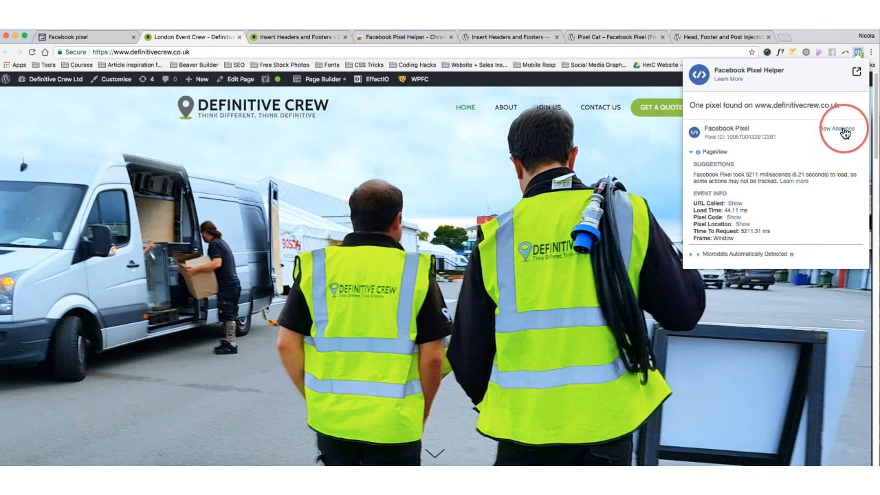
# Open the site's About page, check it with Facebook Pixel Helper, and show the helper's results in a separate window
pyautogui.click(500, 110)
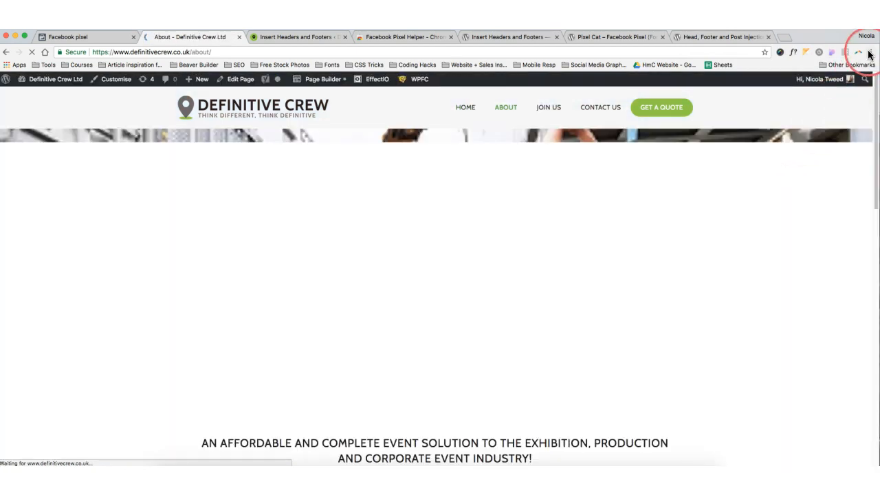
pyautogui.click(869, 53)
pyautogui.click(782, 66)
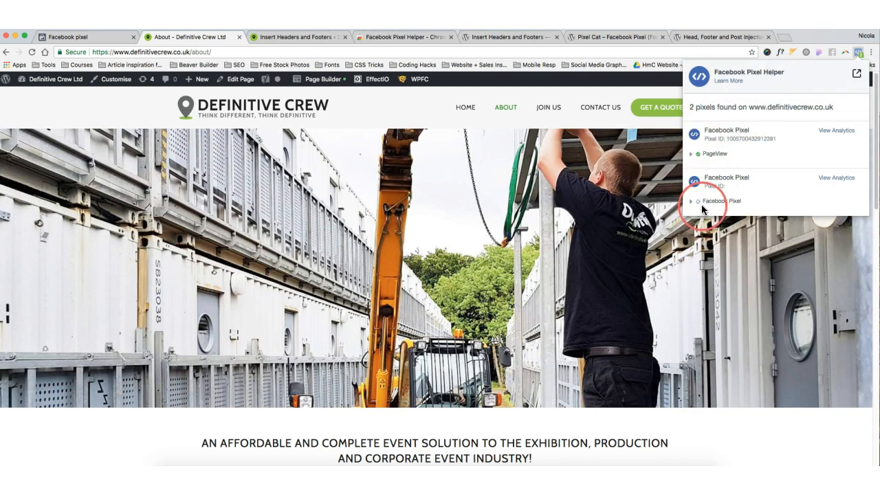
pyautogui.click(855, 73)
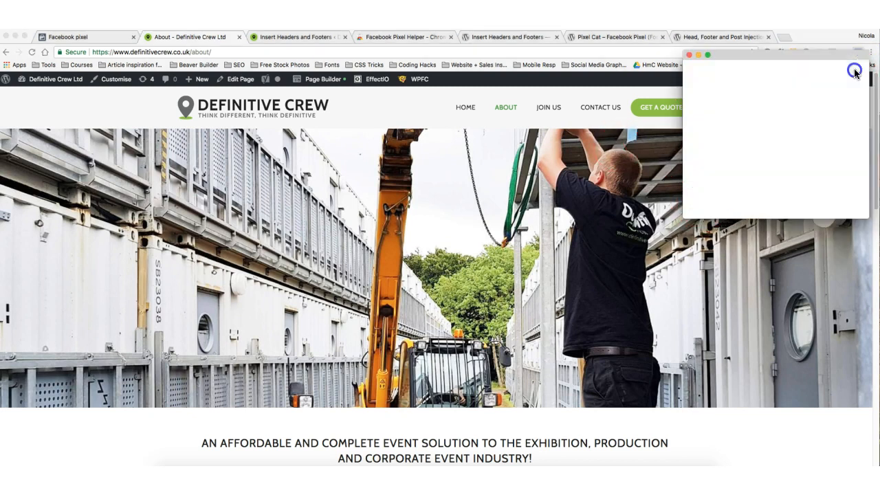